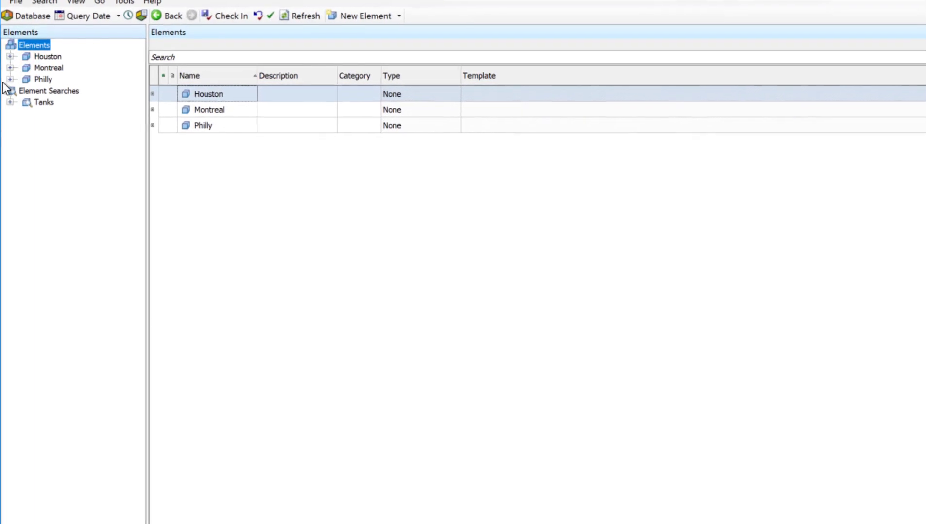
Expand the Houston, Montreal and Philly elements to show their child presses.
click(11, 57)
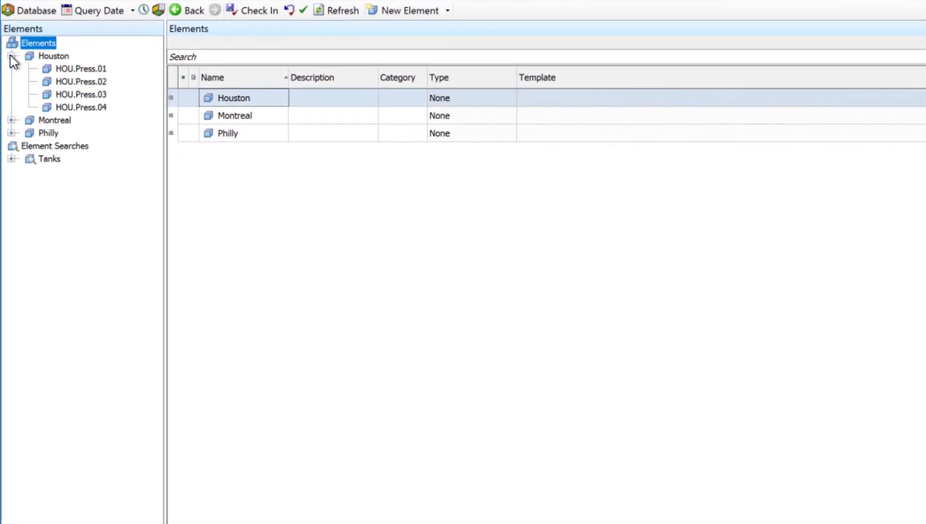
click(12, 123)
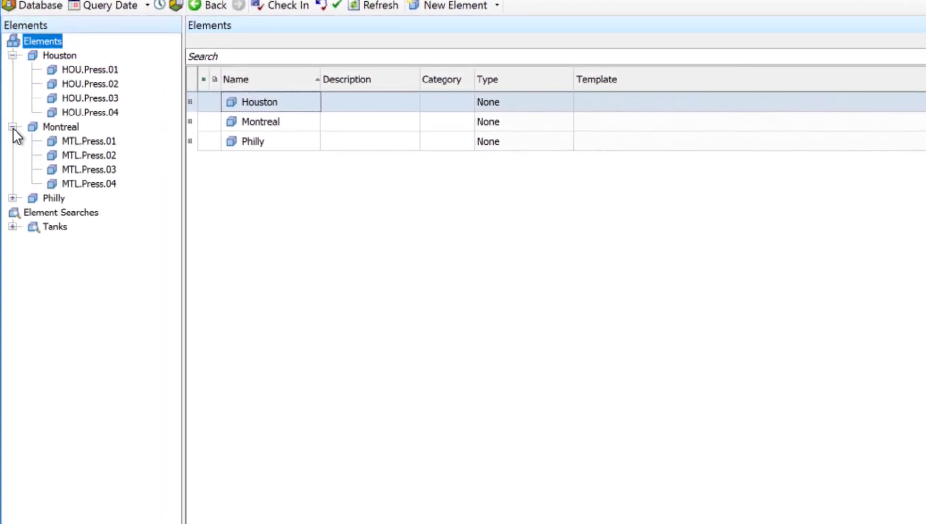
click(12, 201)
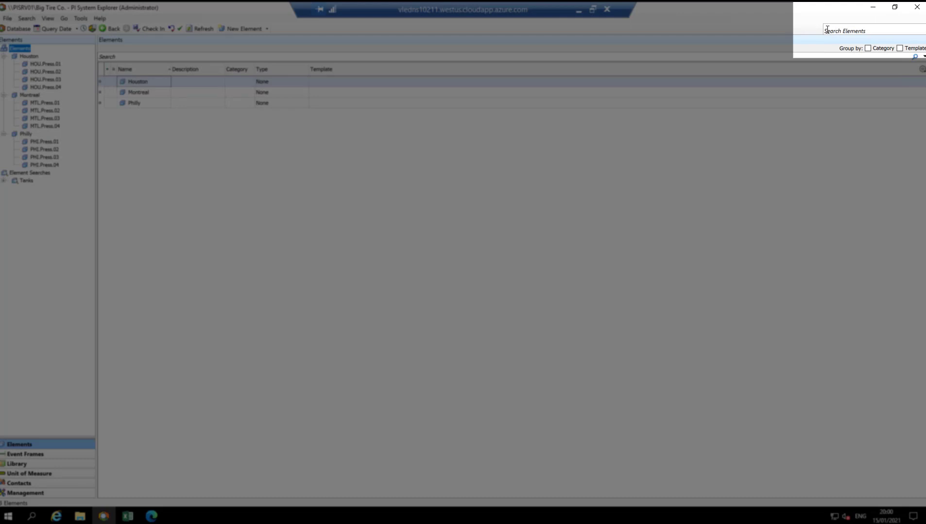
Run a quick element search for HOU.
click(827, 30)
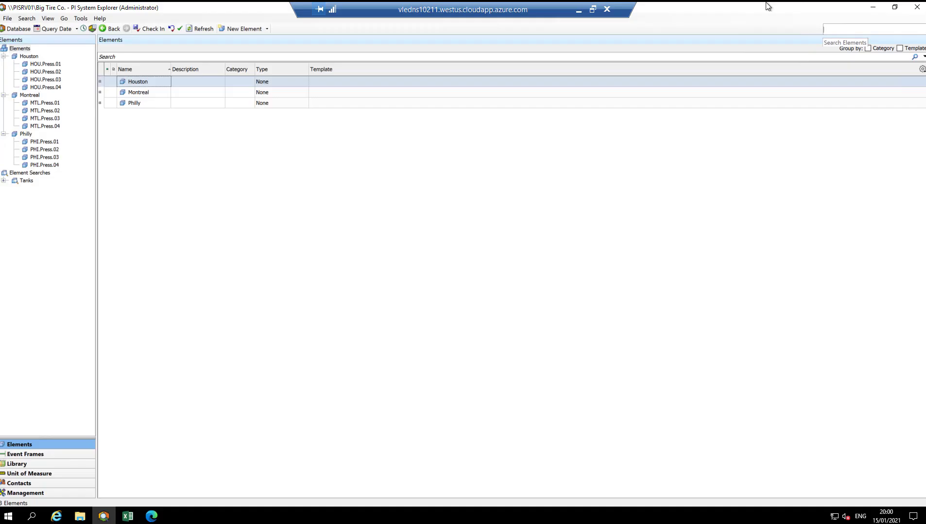
text(HOU)
key(Return)
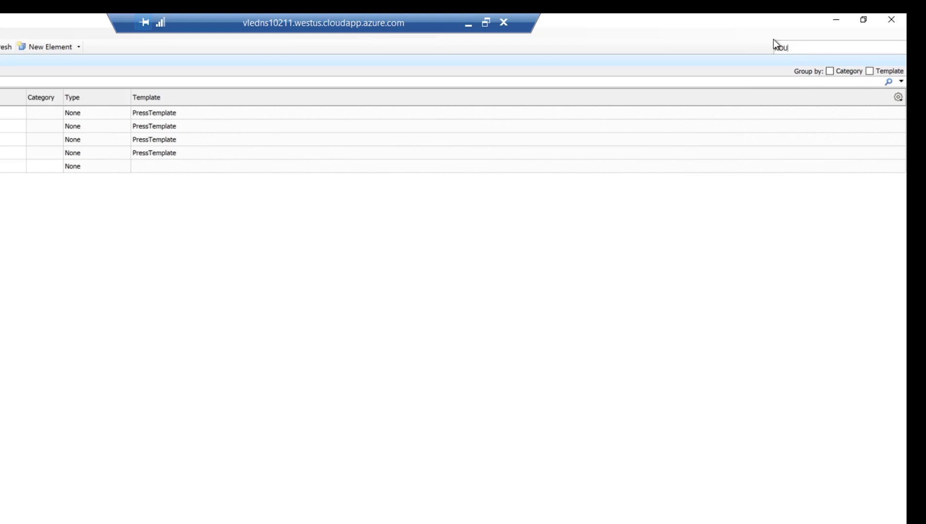
Narrow the quick element search to HOU*Press and run it again.
text(*)
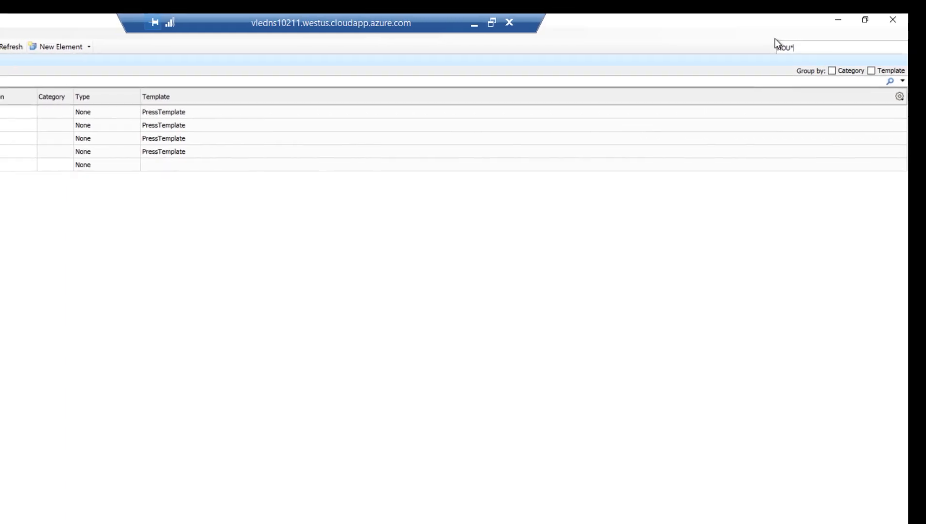
text(Press)
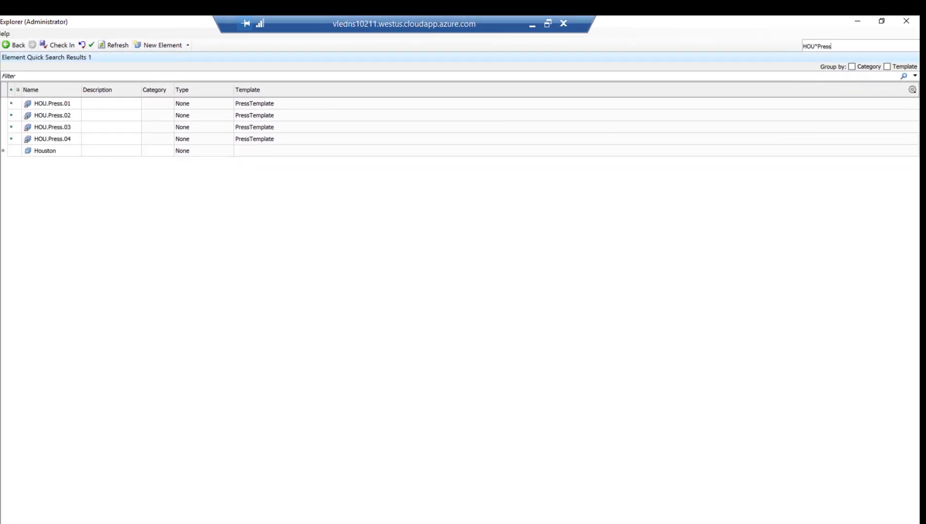
key(Return)
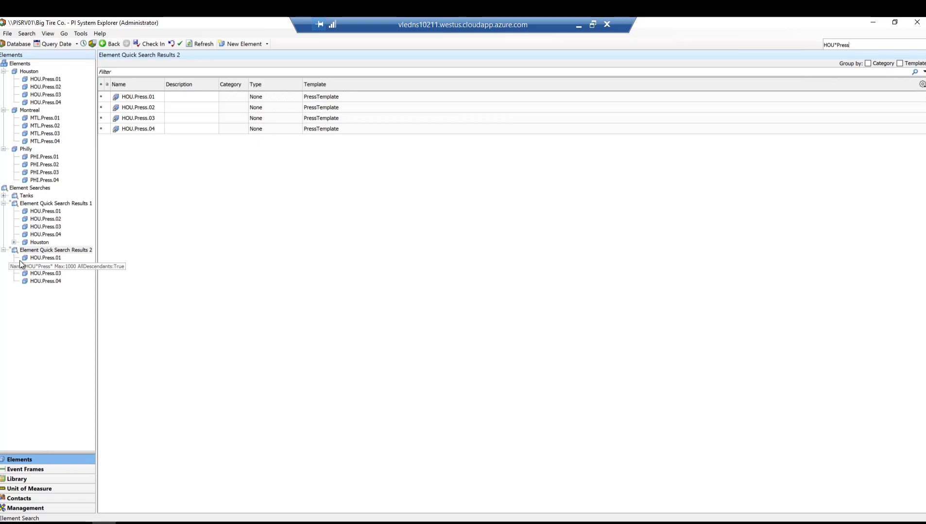
click(84, 250)
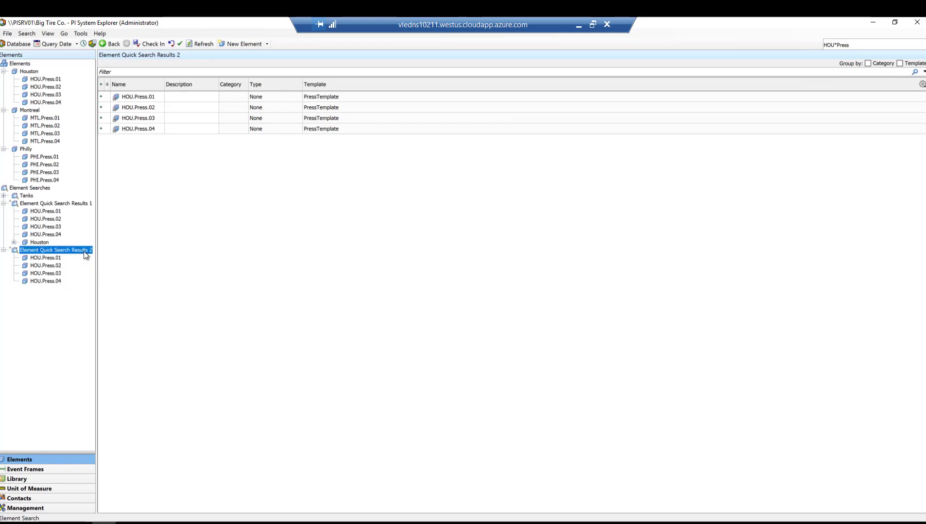
right_click(84, 251)
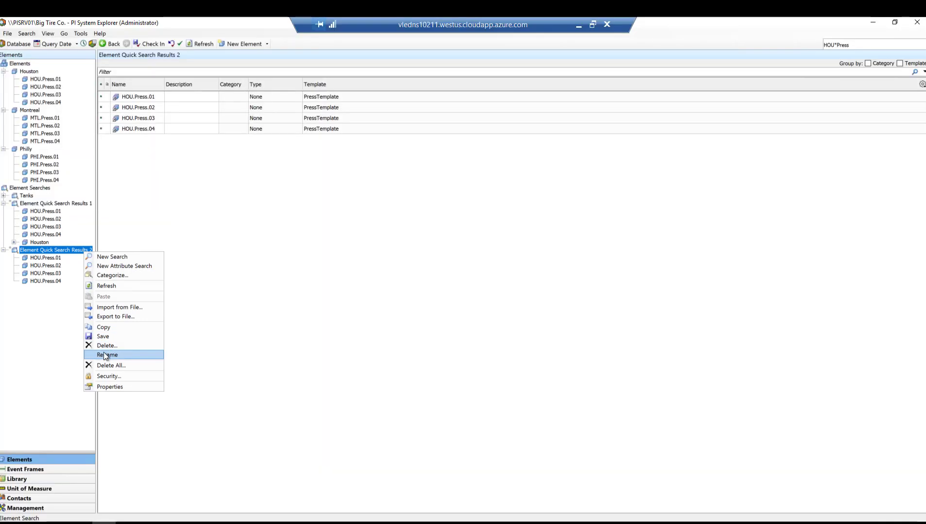
click(226, 28)
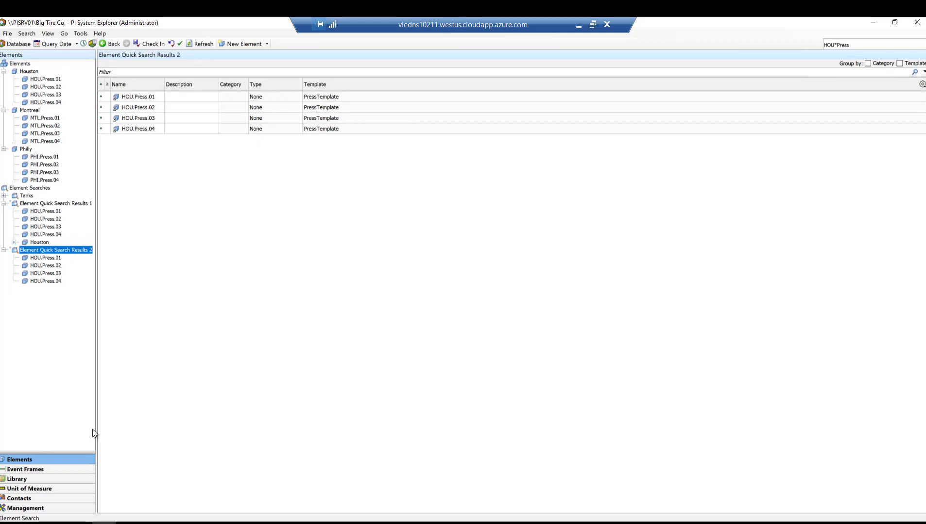
Open the Element Search dialog and clear the existing search query.
click(26, 37)
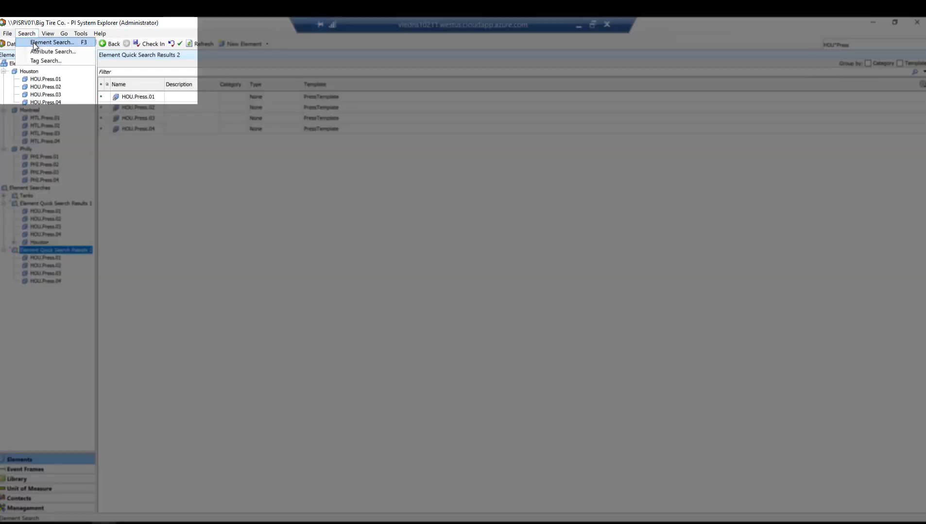
click(34, 44)
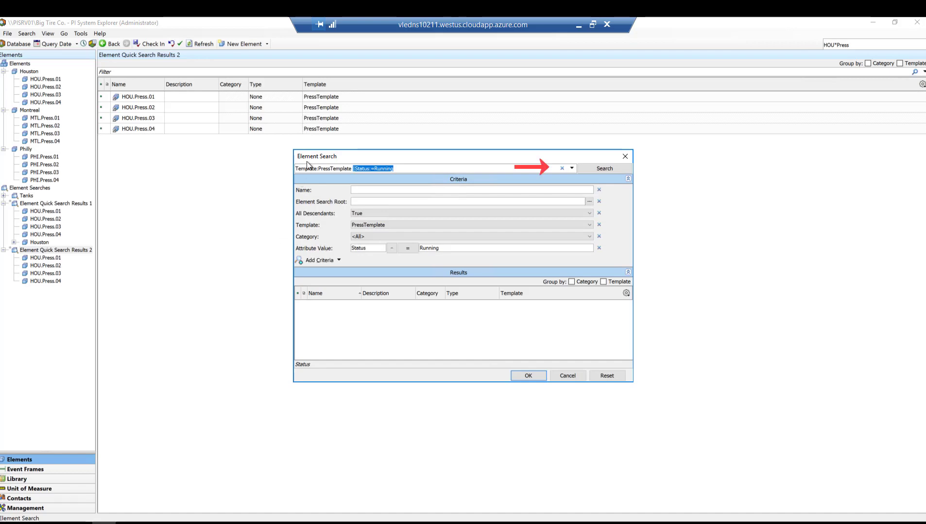
click(562, 168)
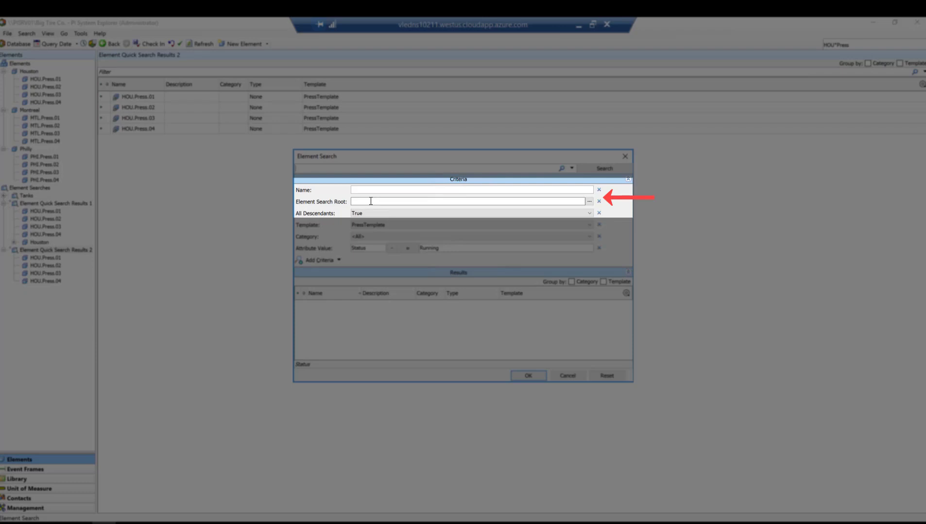
Search for elements based on PressTemplate with Montreal as the element search root.
click(589, 202)
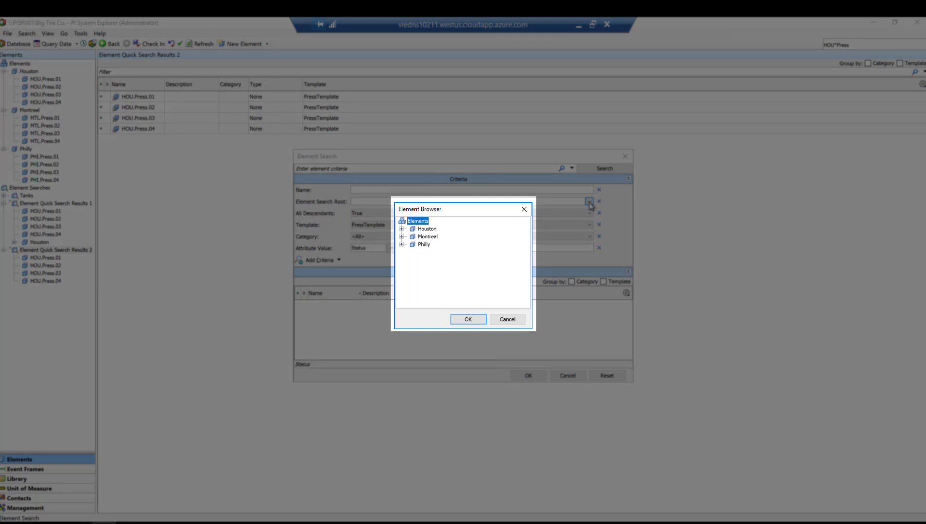
click(426, 238)
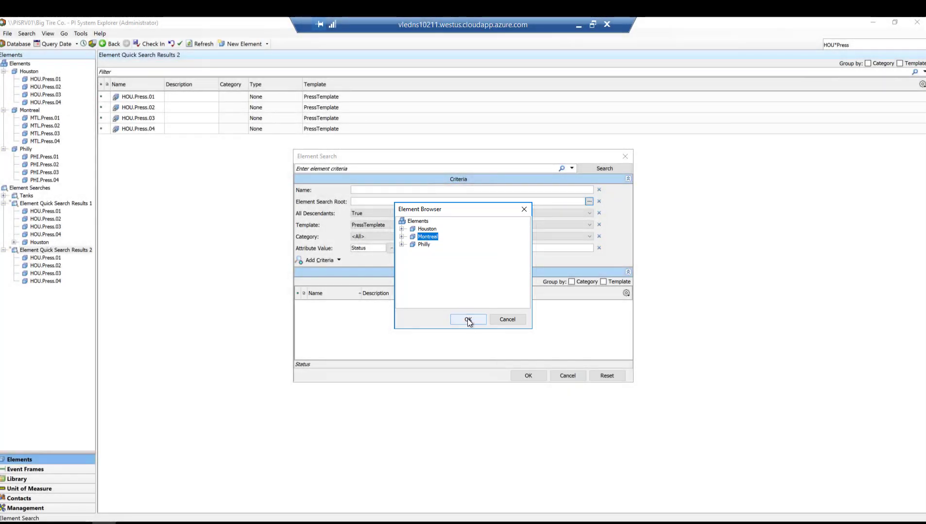
click(465, 319)
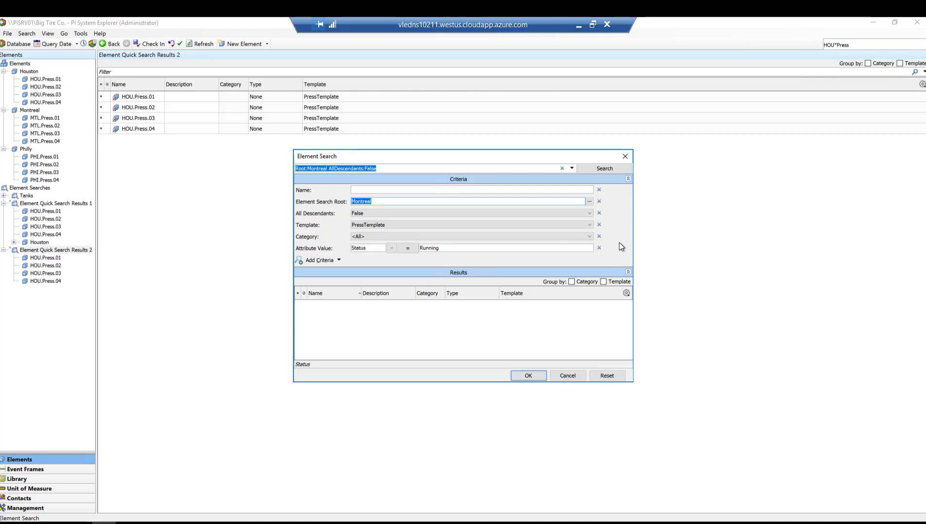
click(385, 225)
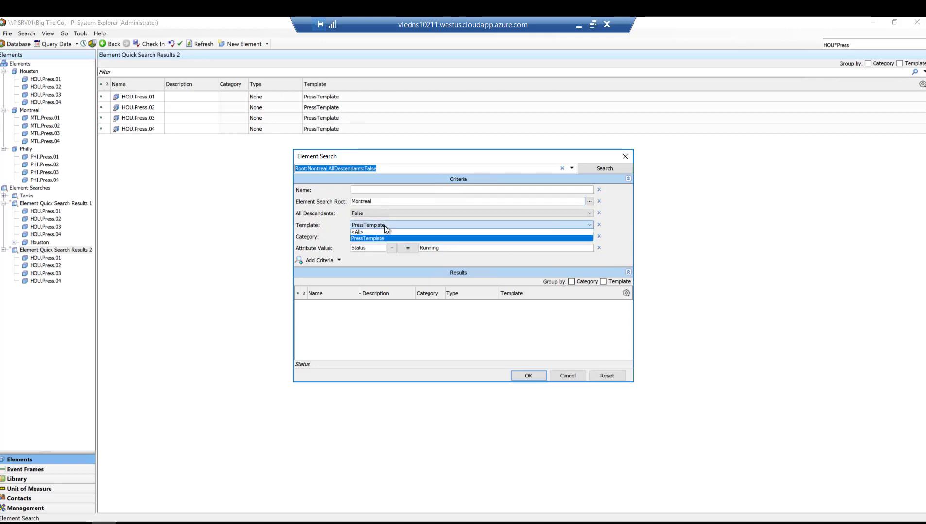
click(381, 238)
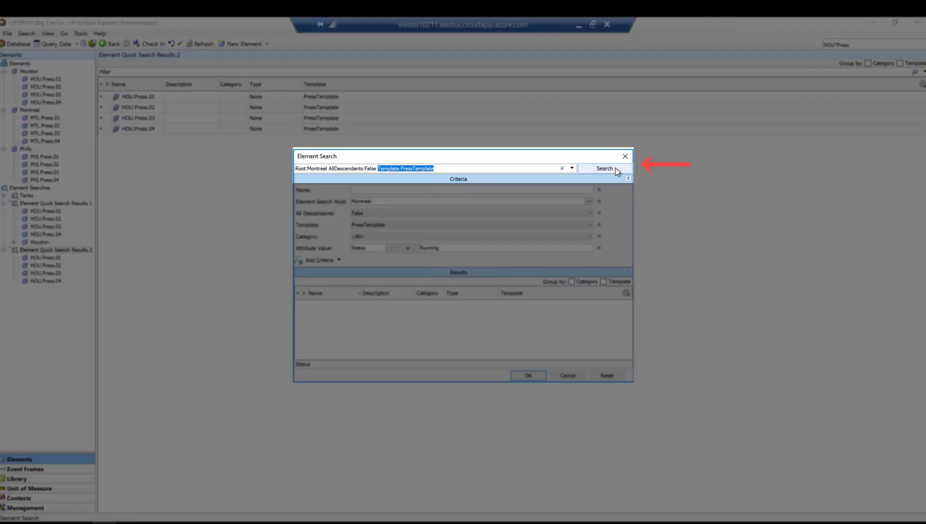
click(615, 167)
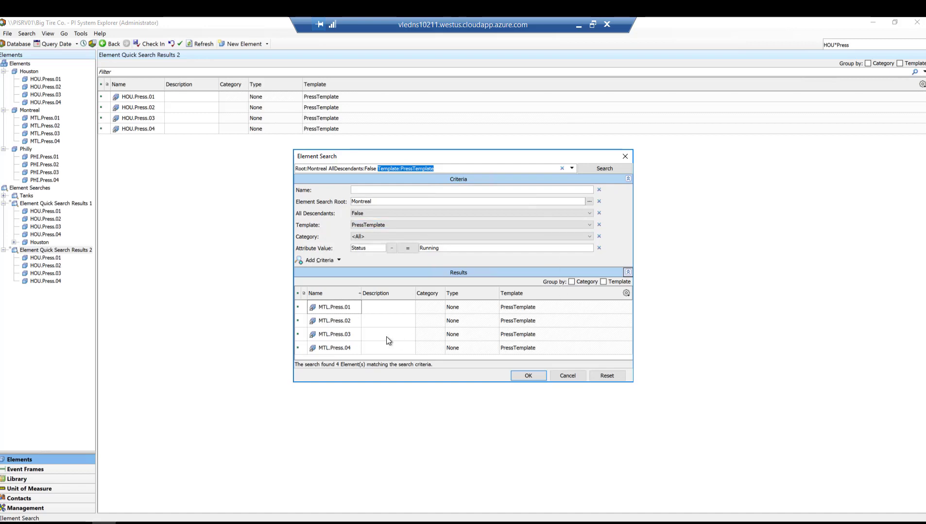
Add the name filter *1 to the Montreal element search and run it again.
click(361, 192)
text(*1)
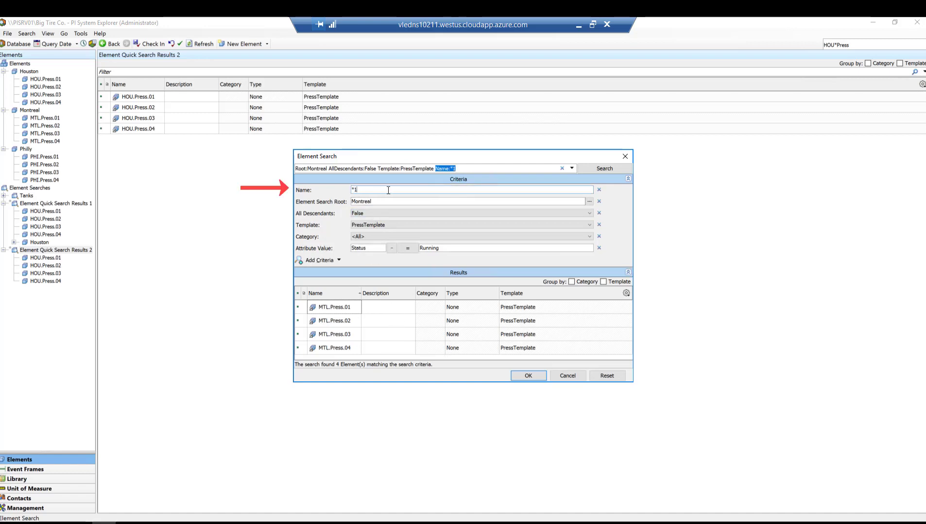
click(617, 168)
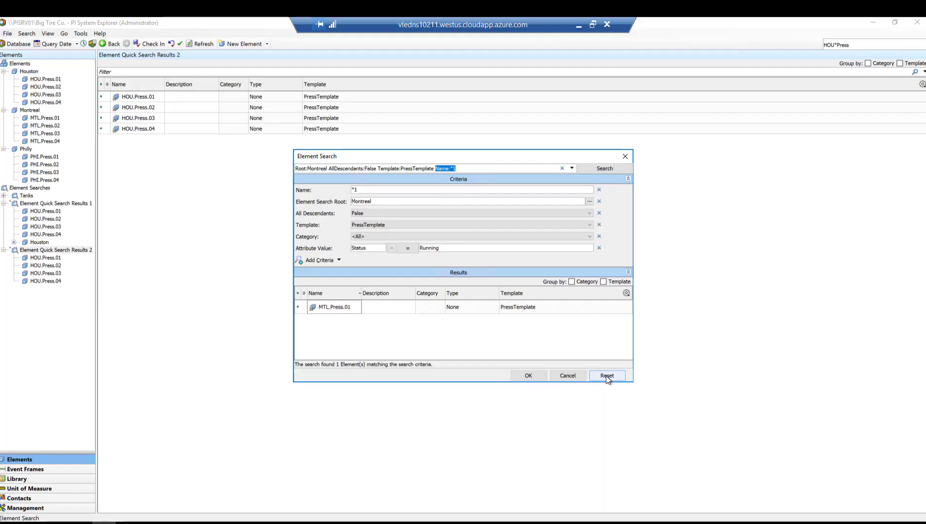
Reset the search criteria and search all elements for names matching *1, keeping All Descendants at True.
click(605, 377)
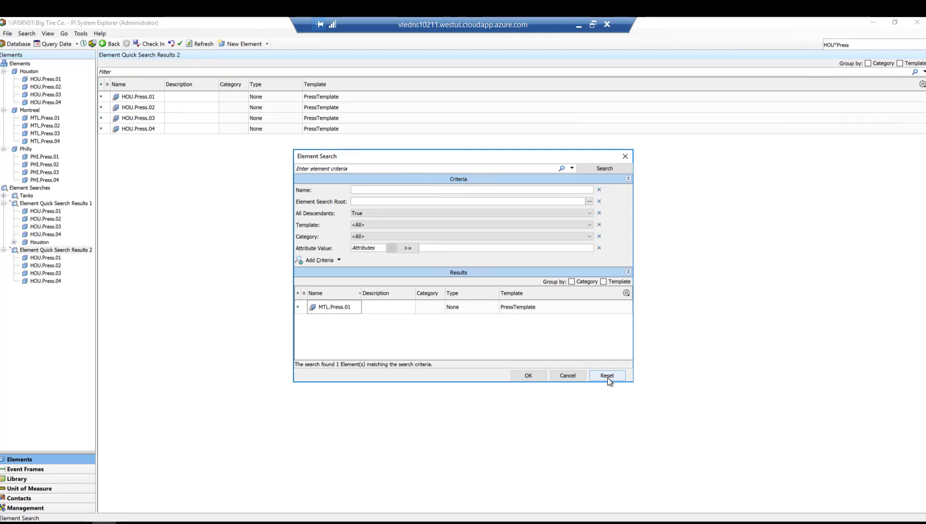
click(387, 214)
click(387, 215)
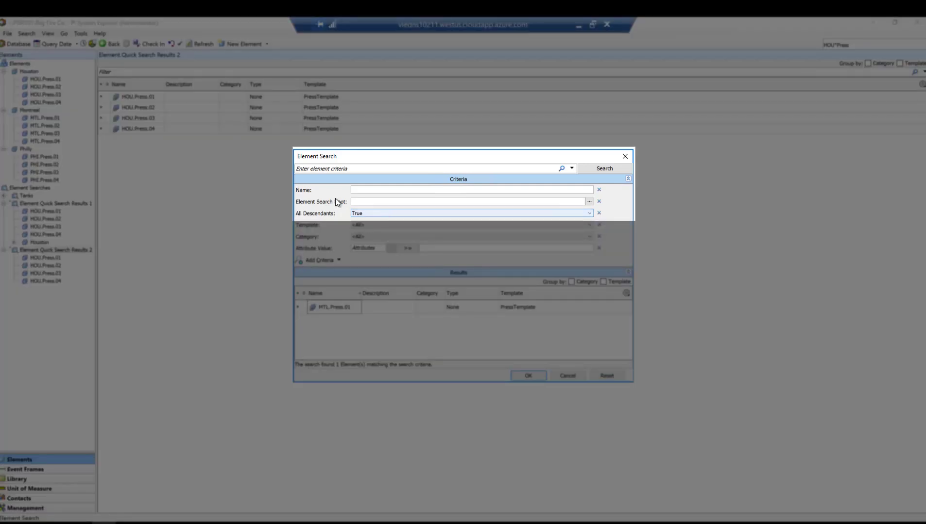
click(359, 189)
text(*1)
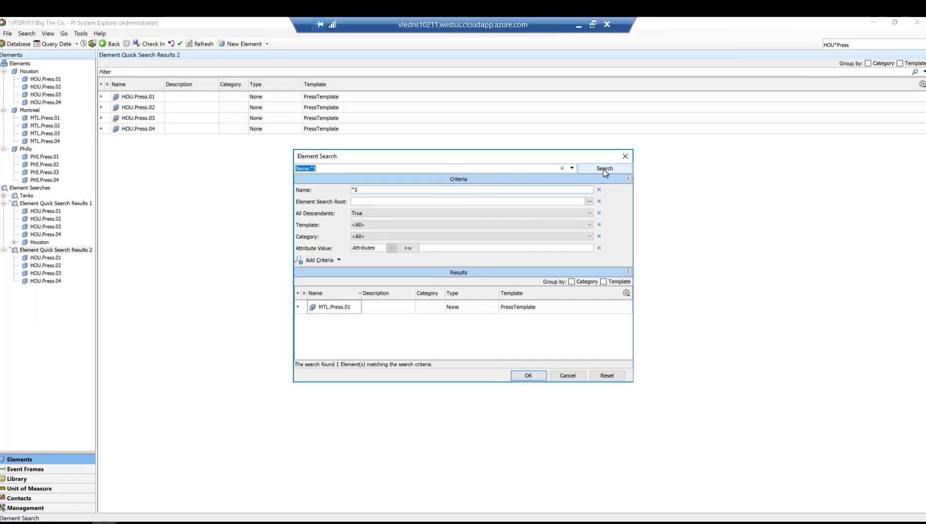
click(603, 169)
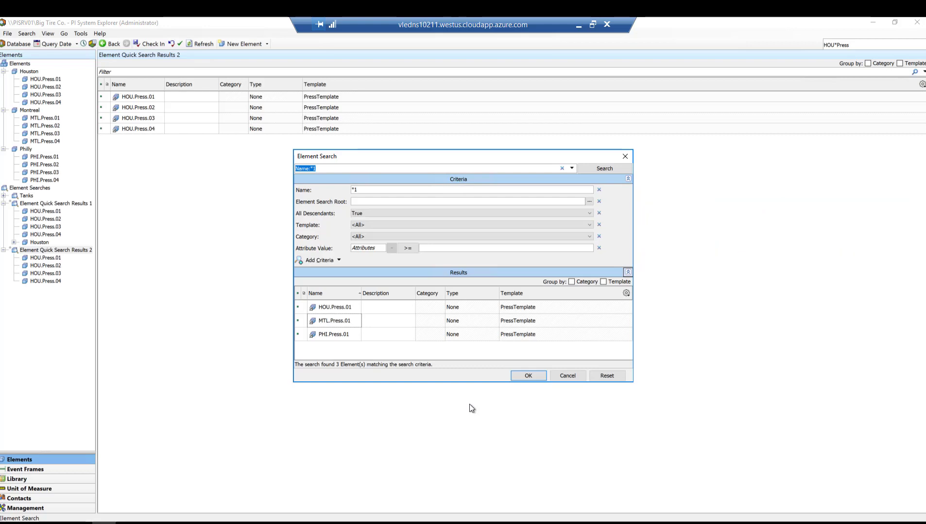
Reset the criteria to a PressTemplate-only element search and add a second Attribute Value criterion.
click(605, 377)
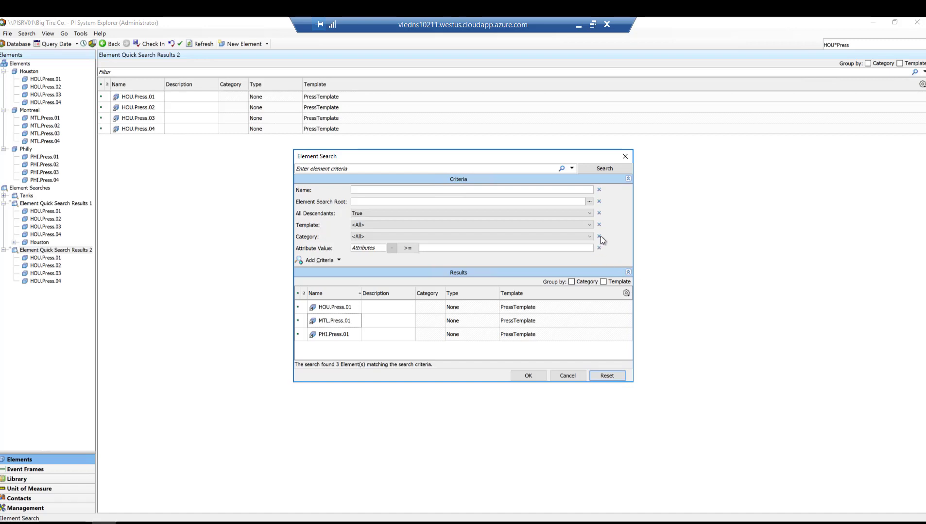
click(589, 224)
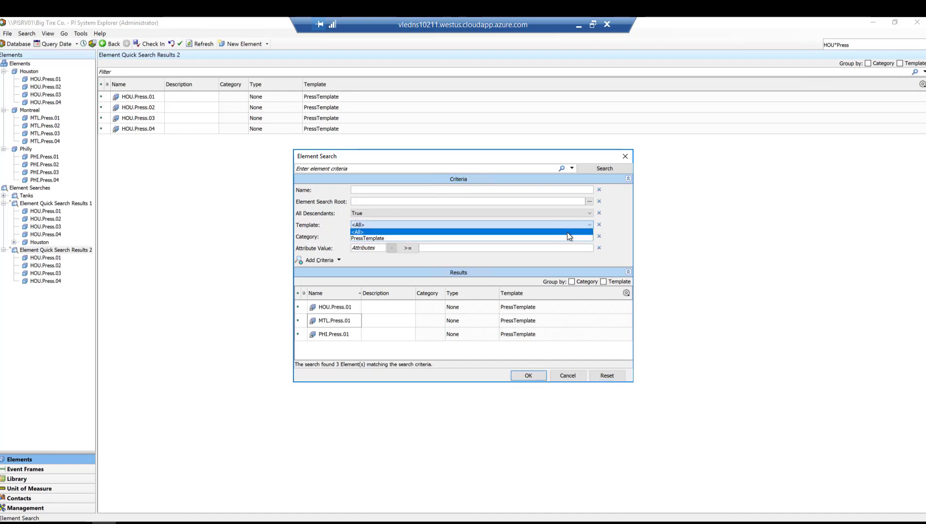
click(558, 238)
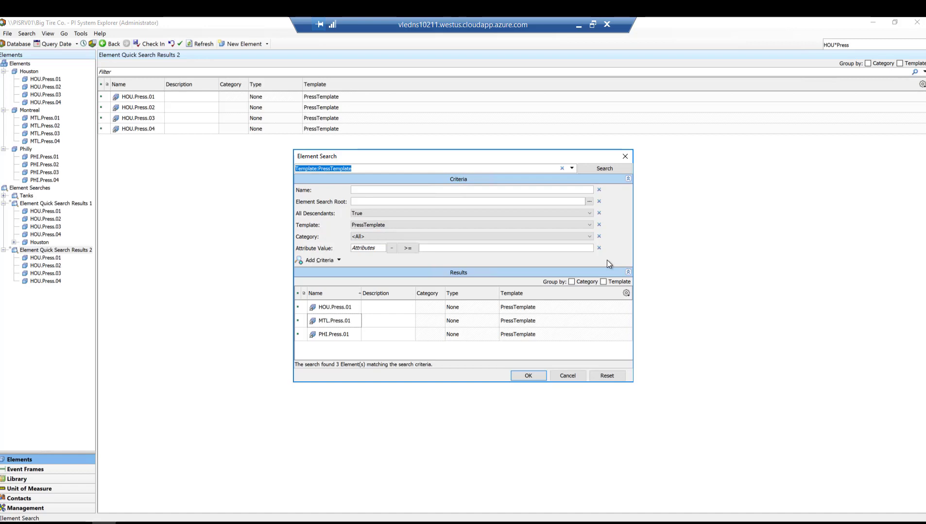
click(338, 260)
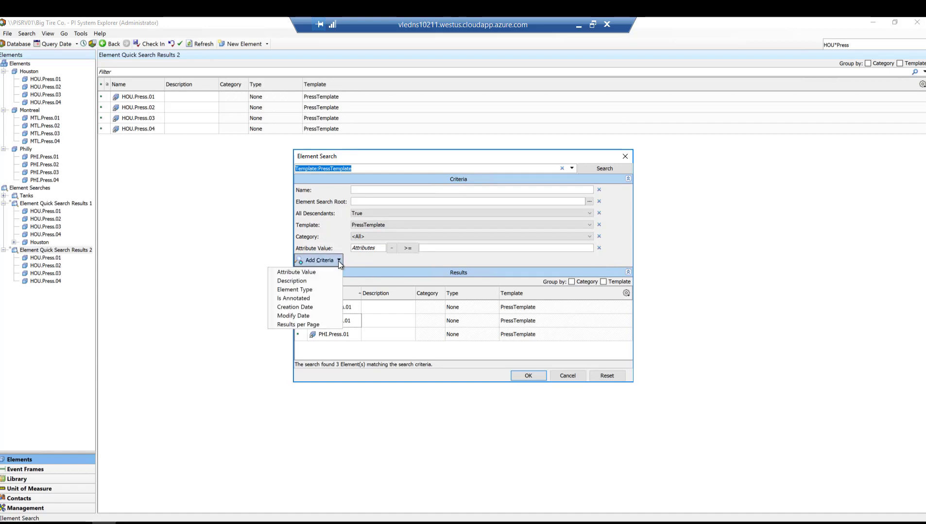
click(316, 273)
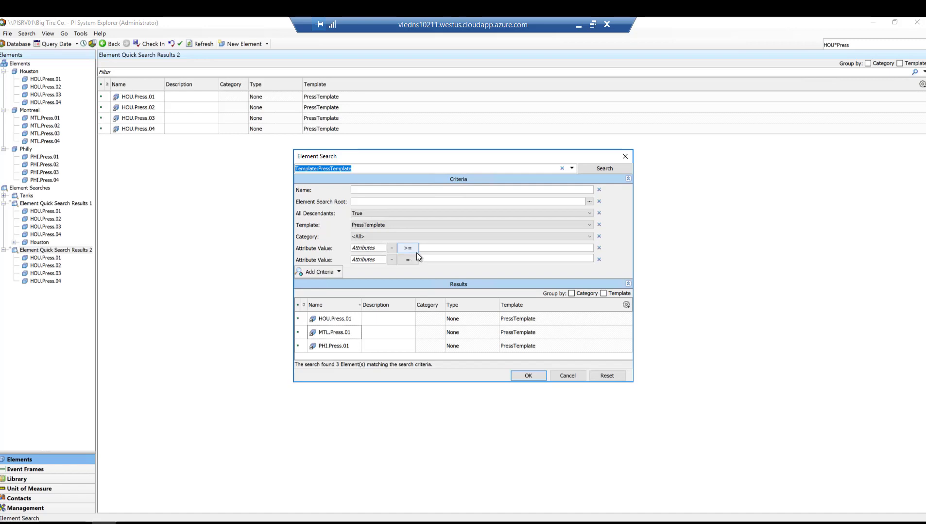
Set the first Attribute Value criterion of the PressTemplate element search to Press Status >= Running.
click(391, 249)
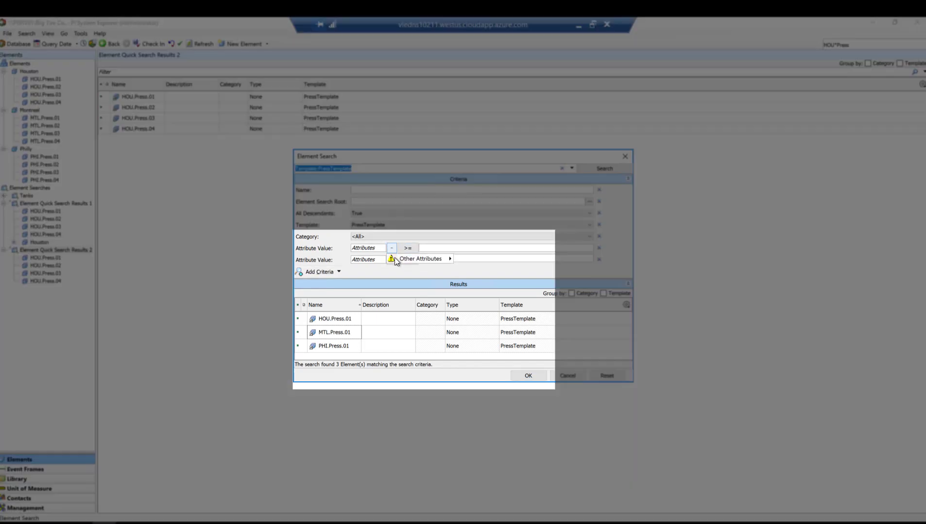
mouse_move(394, 258)
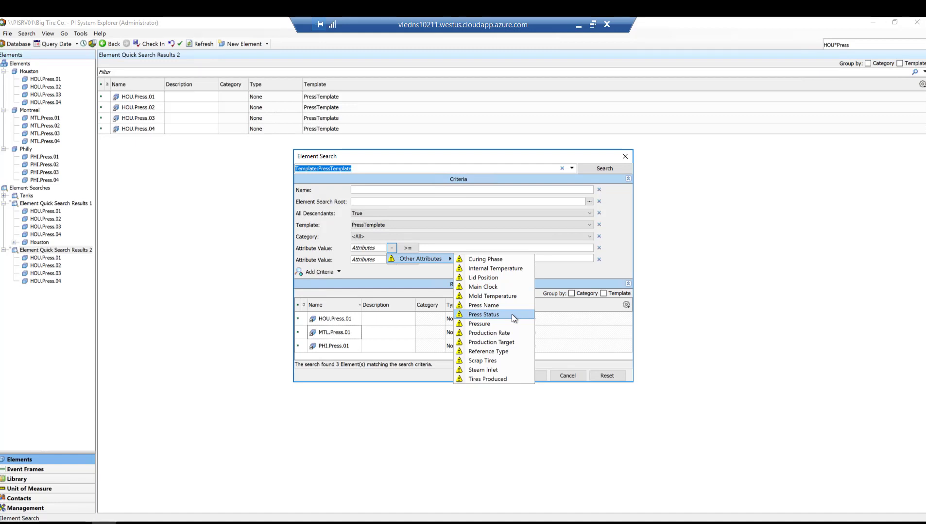
click(511, 314)
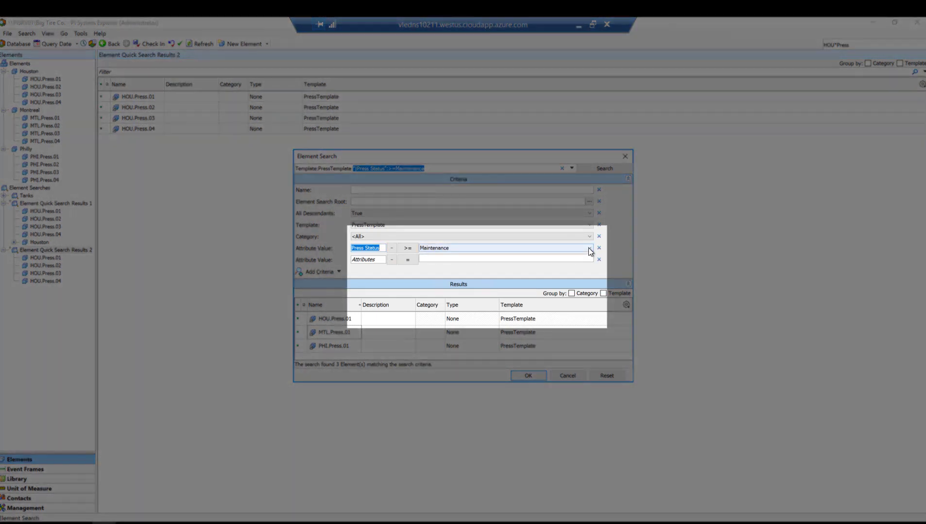
click(589, 249)
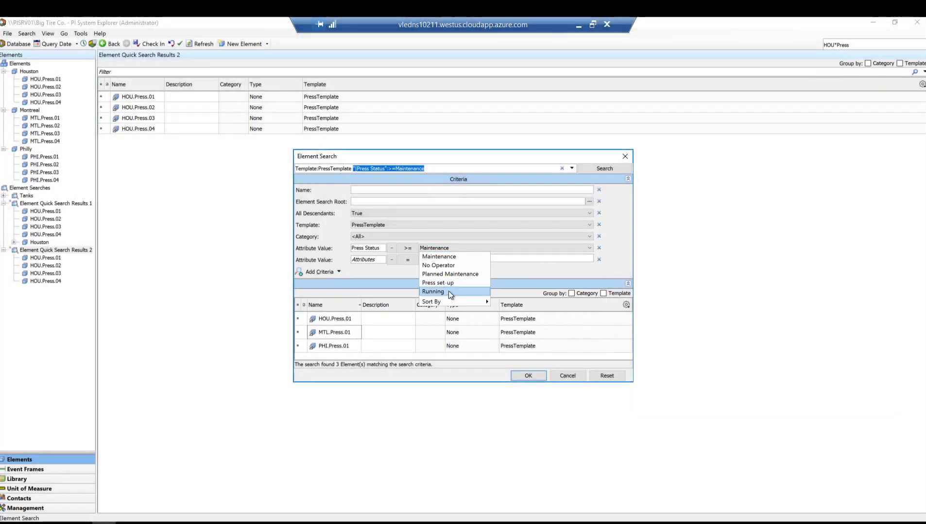
click(449, 291)
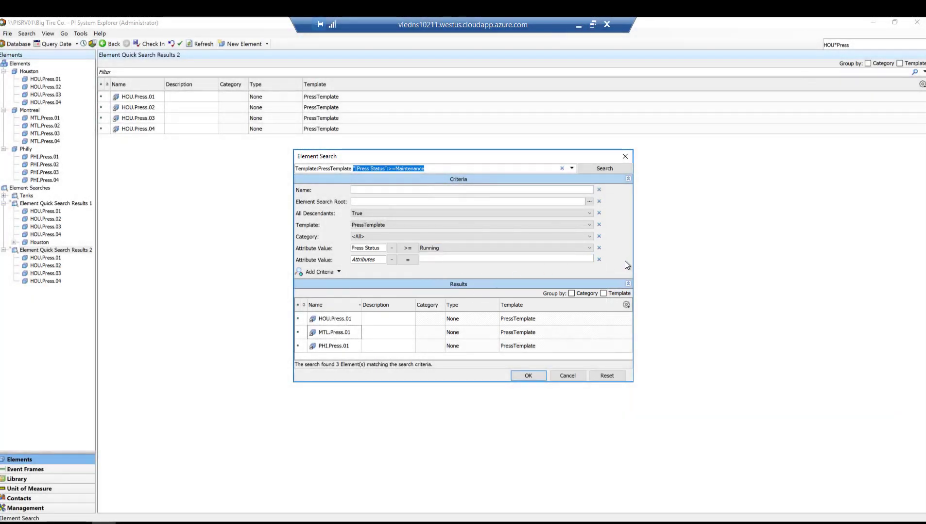
Run the Press Status element search, enlarge the dialog to review the matching presses, and close it without keeping the results.
click(609, 169)
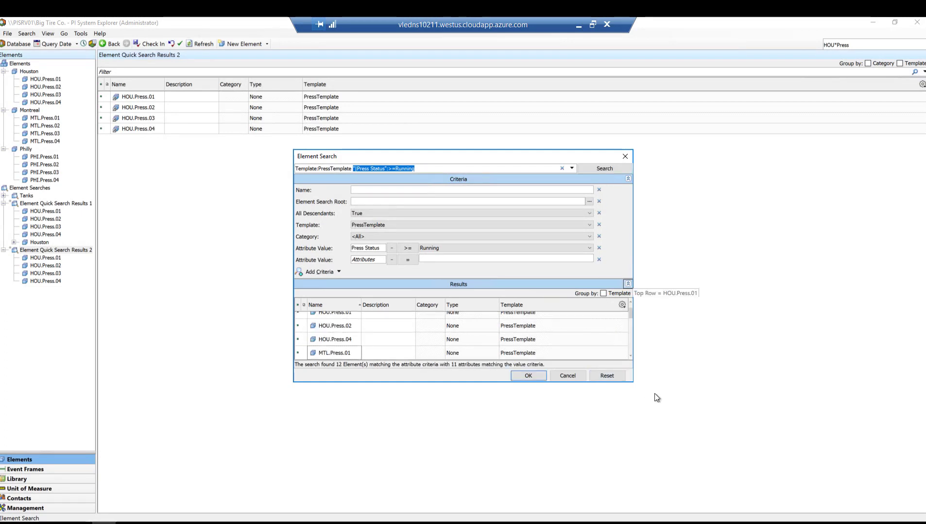
drag(629, 383, 653, 444)
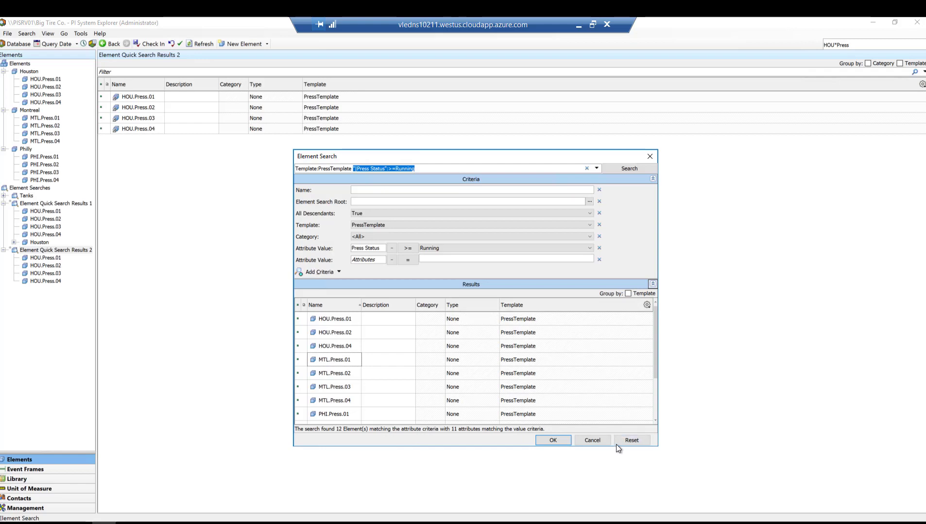
click(594, 441)
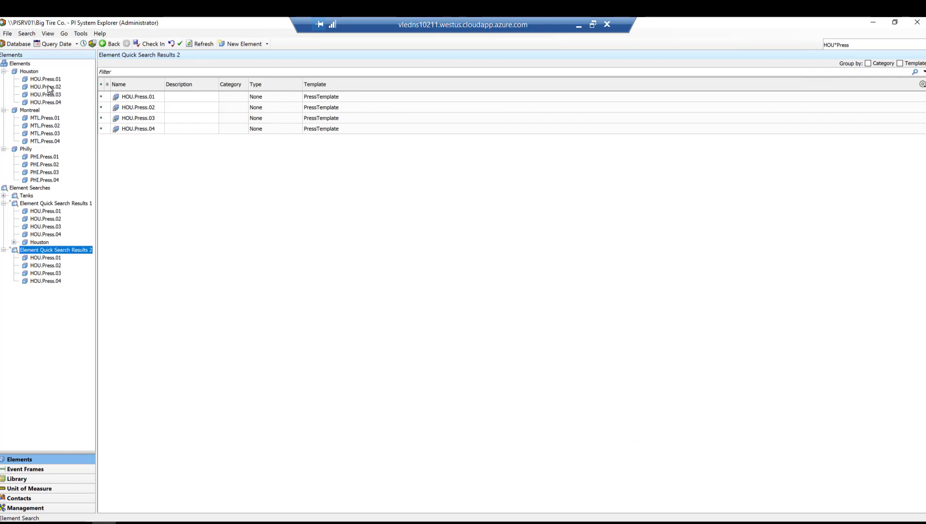
Run an attribute search for Press Status on PressTemplate elements in Big Tire Co. and keep the results in the element searches.
click(29, 34)
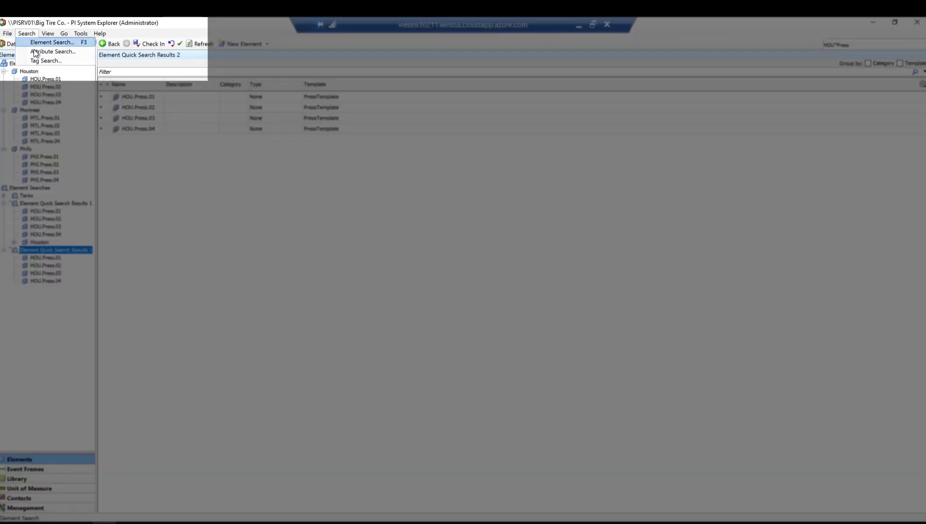
click(35, 52)
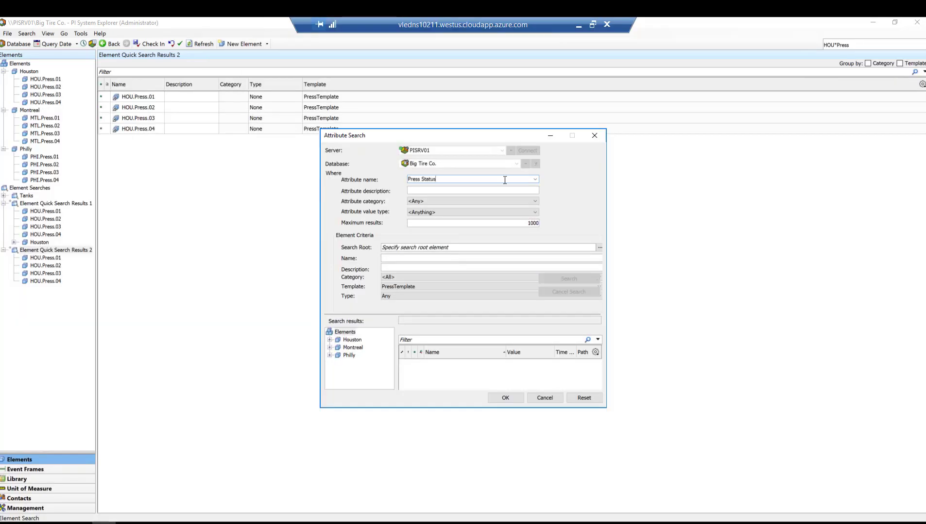
key(Return)
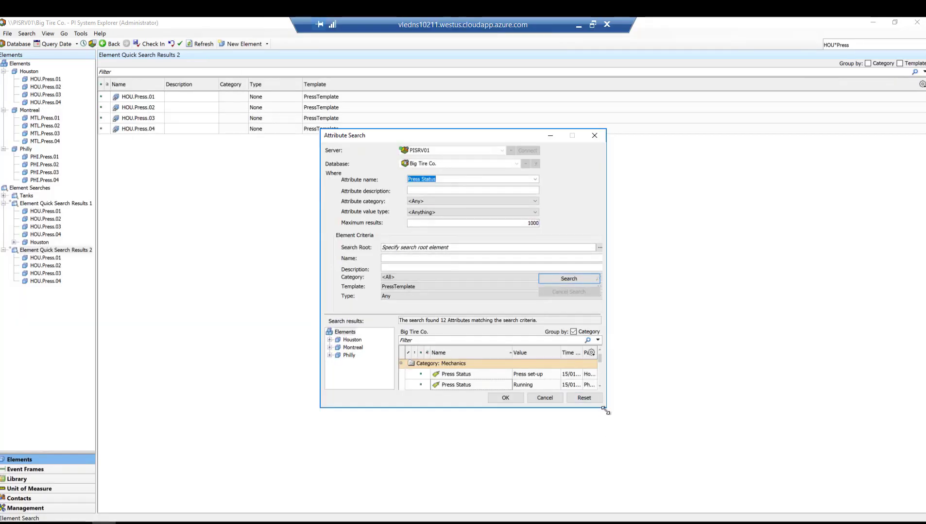
drag(605, 409, 670, 475)
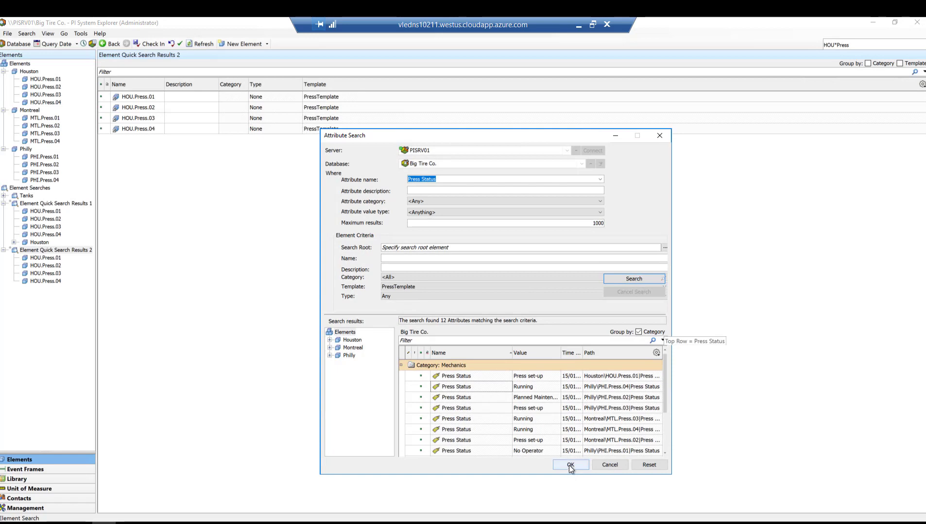
click(568, 465)
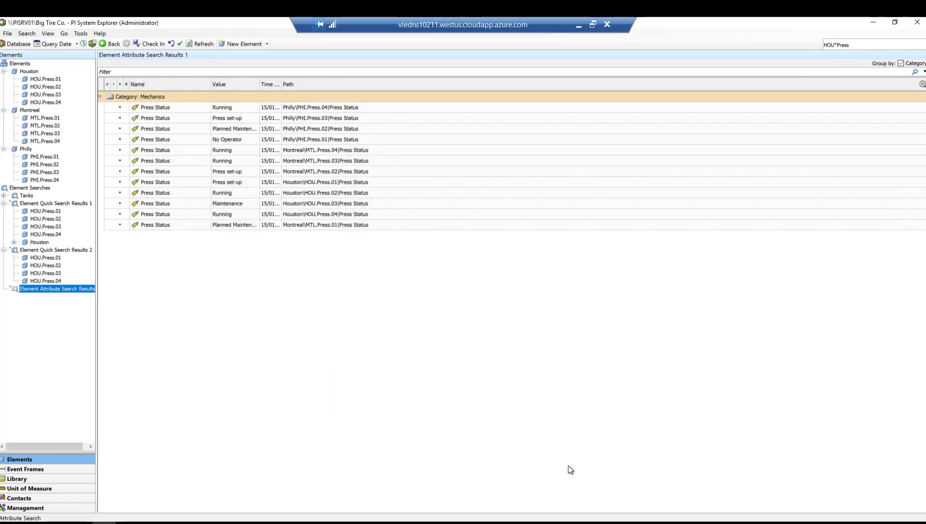